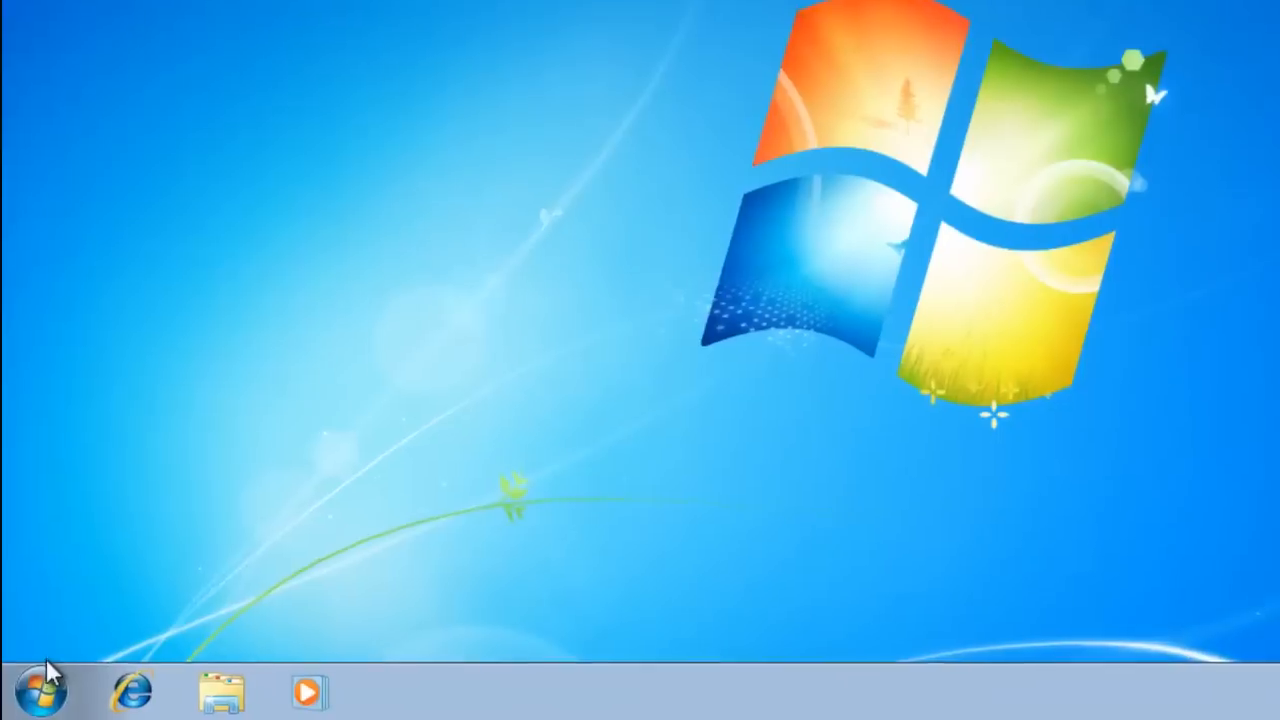
# Navigate from the Computer window into Local Disk (C:) and its Program Files folder
pyautogui.click(40, 680)
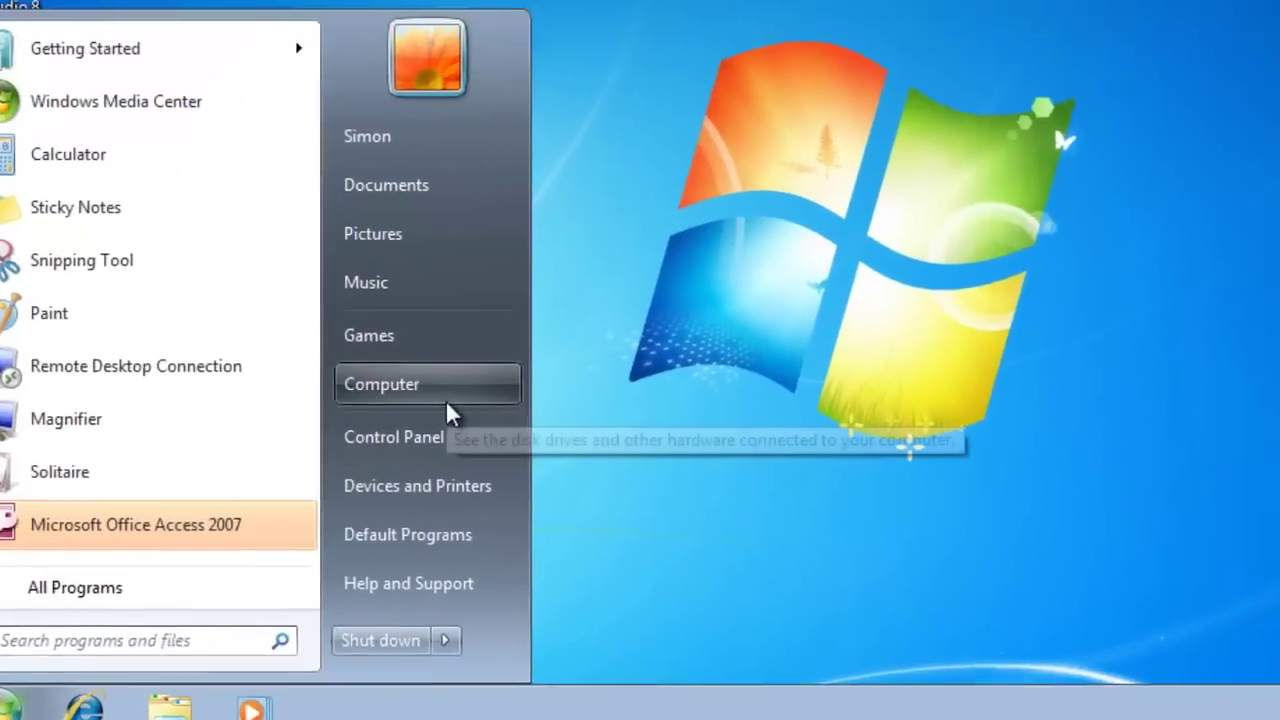
pyautogui.click(449, 405)
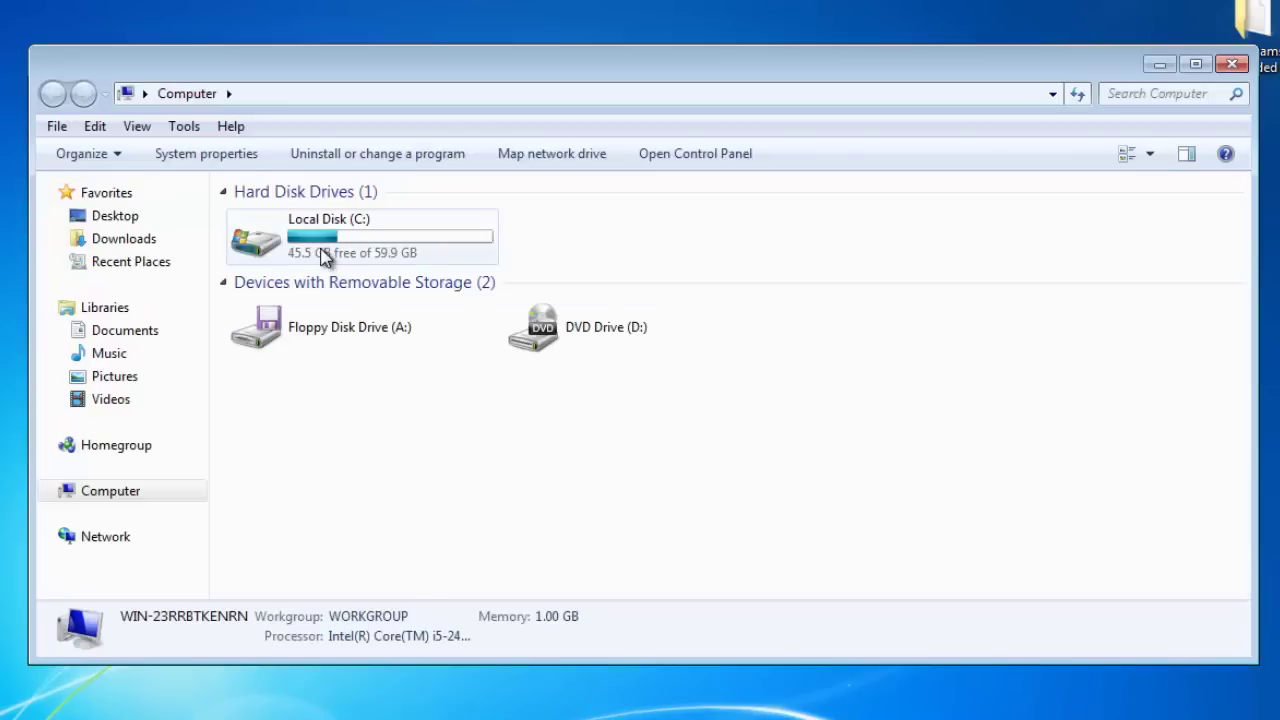
pyautogui.doubleClick(324, 258)
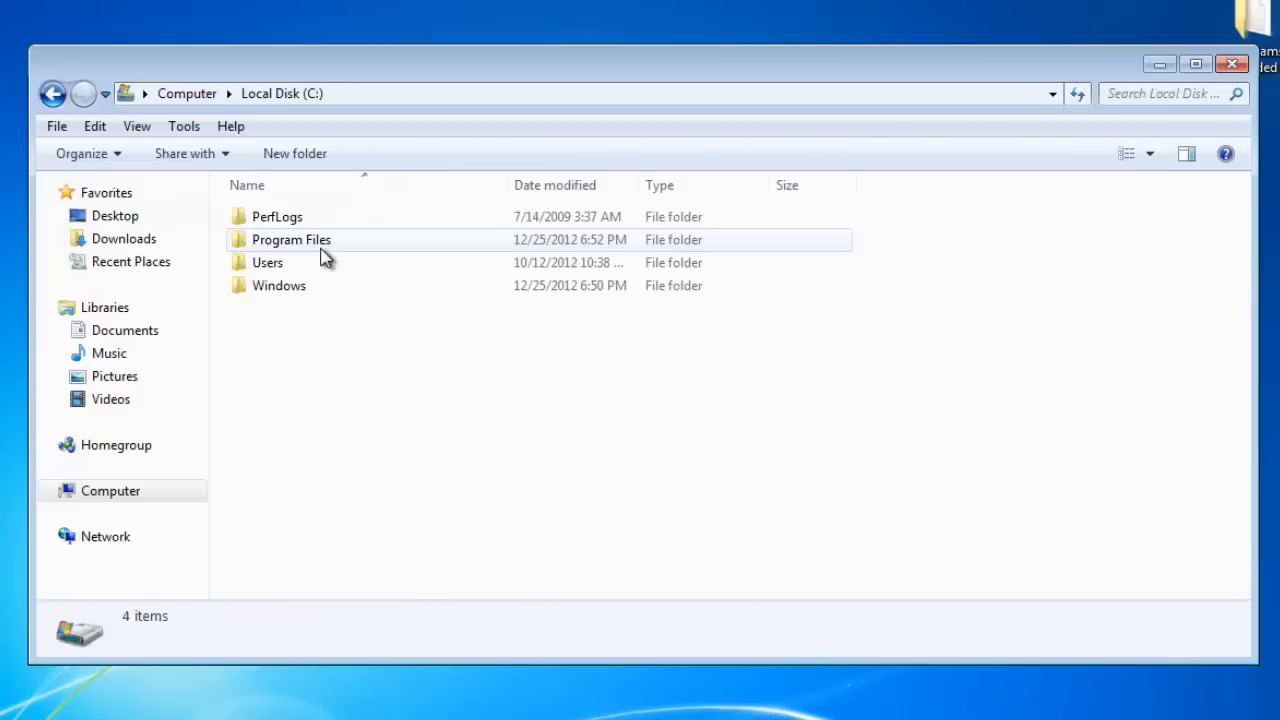
pyautogui.doubleClick(291, 240)
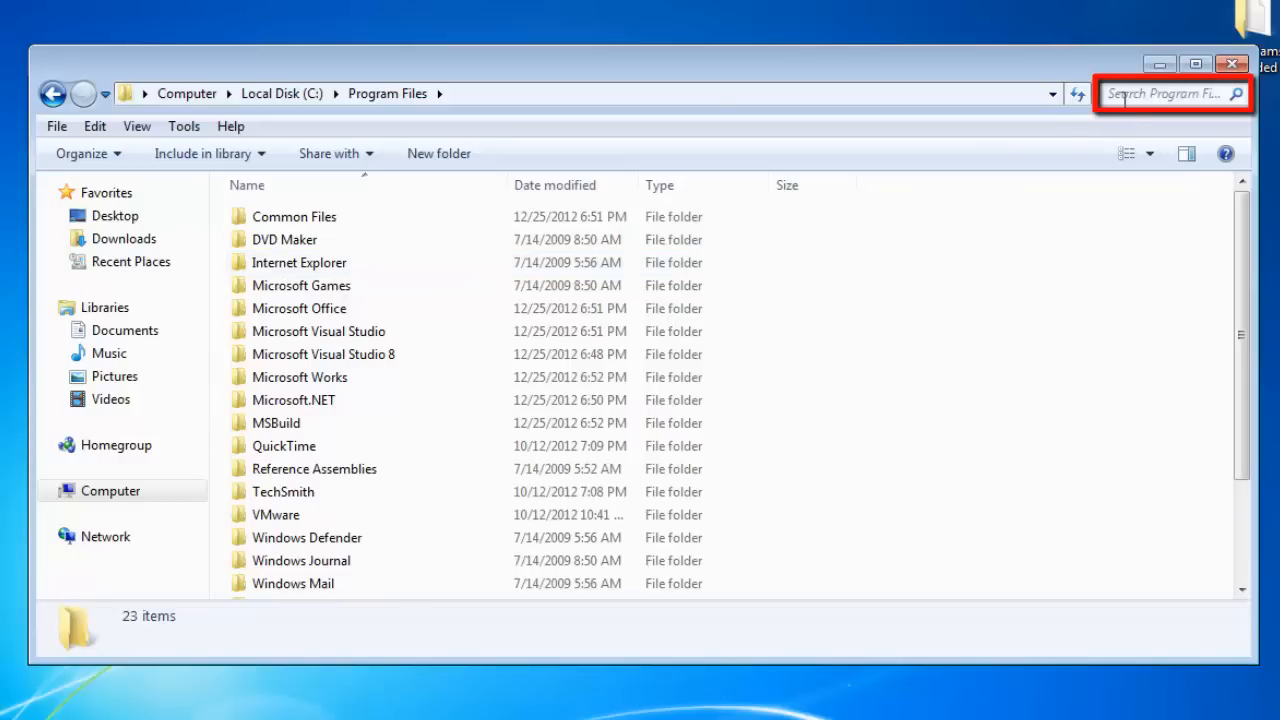
# Search Program Files for 'excel' and select the EXCEL.EXE result from Office12
pyautogui.click(1125, 96)
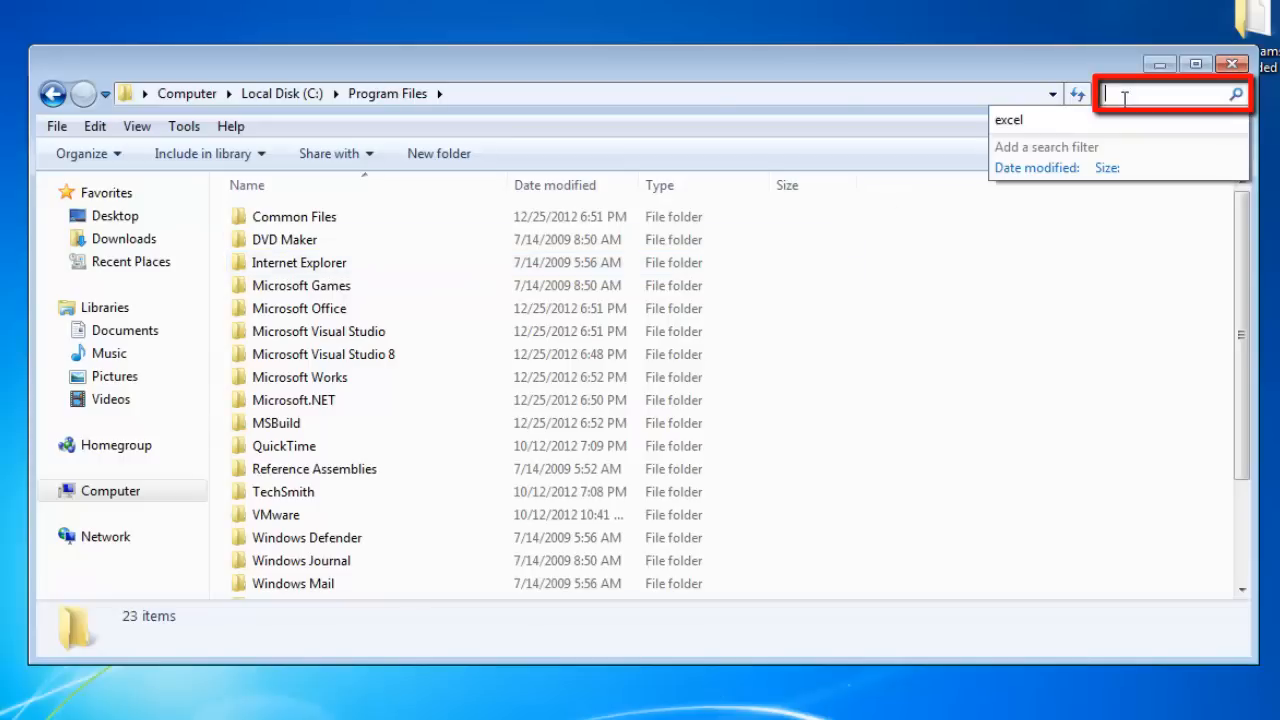
pyautogui.write('excel')
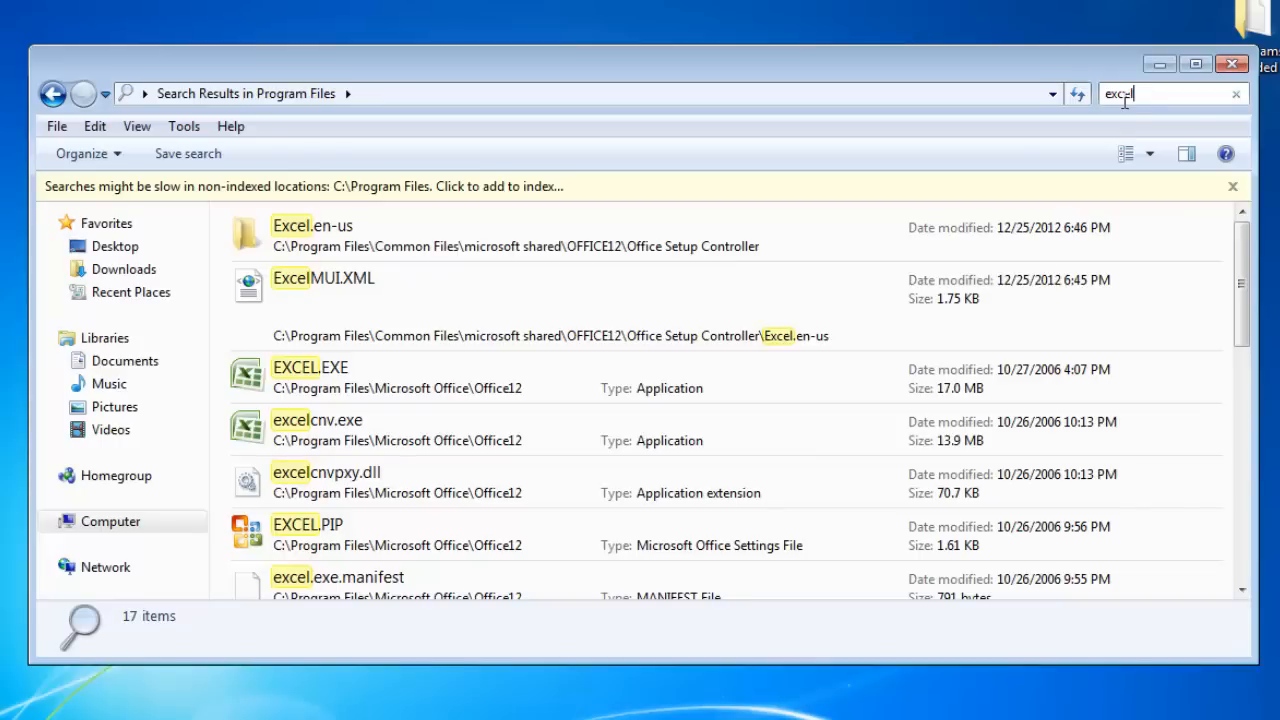
pyautogui.click(432, 372)
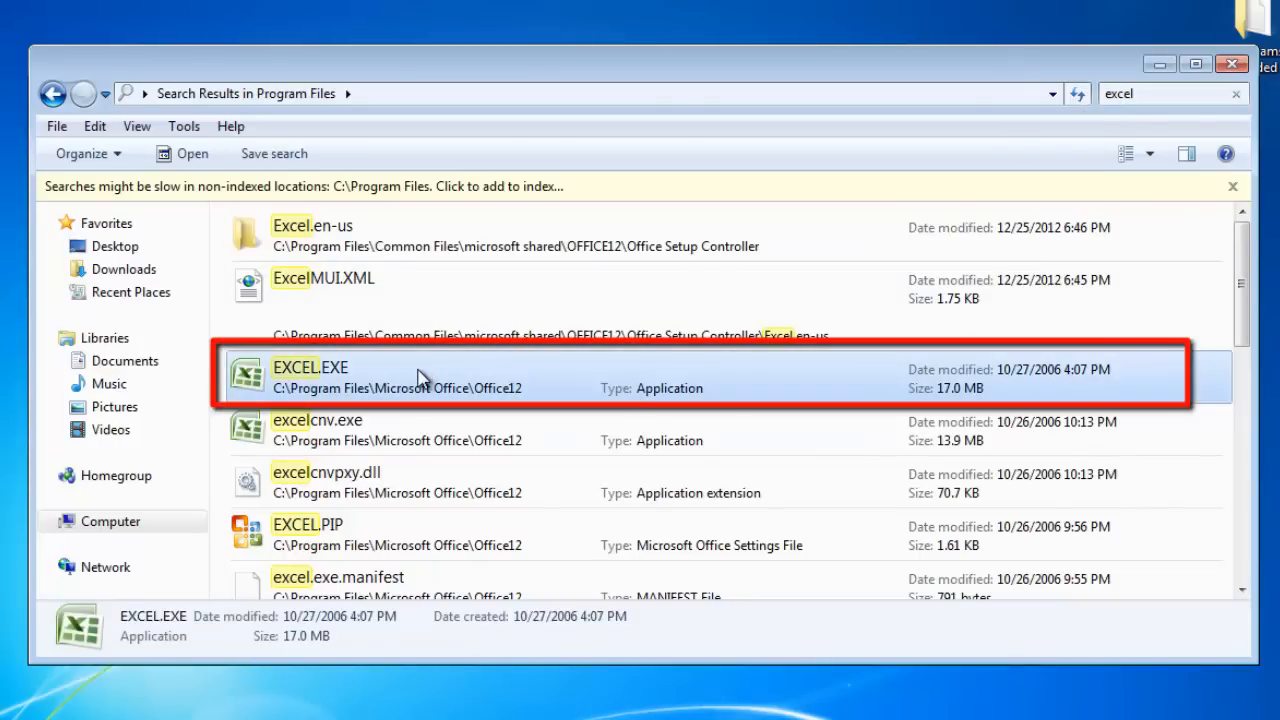
# Copy the location 'C:\Program Files\Microsoft Office\Office12' from EXCEL.EXE's Properties
pyautogui.rightClick(432, 372)
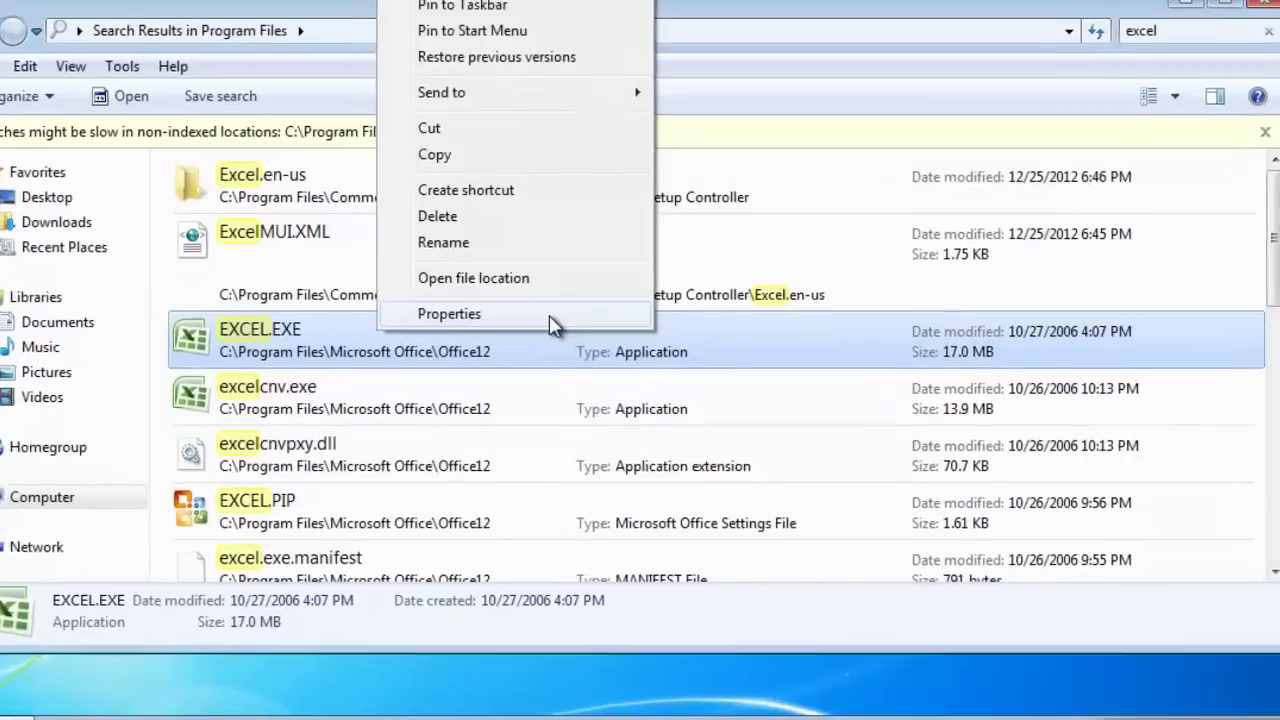
pyautogui.click(484, 353)
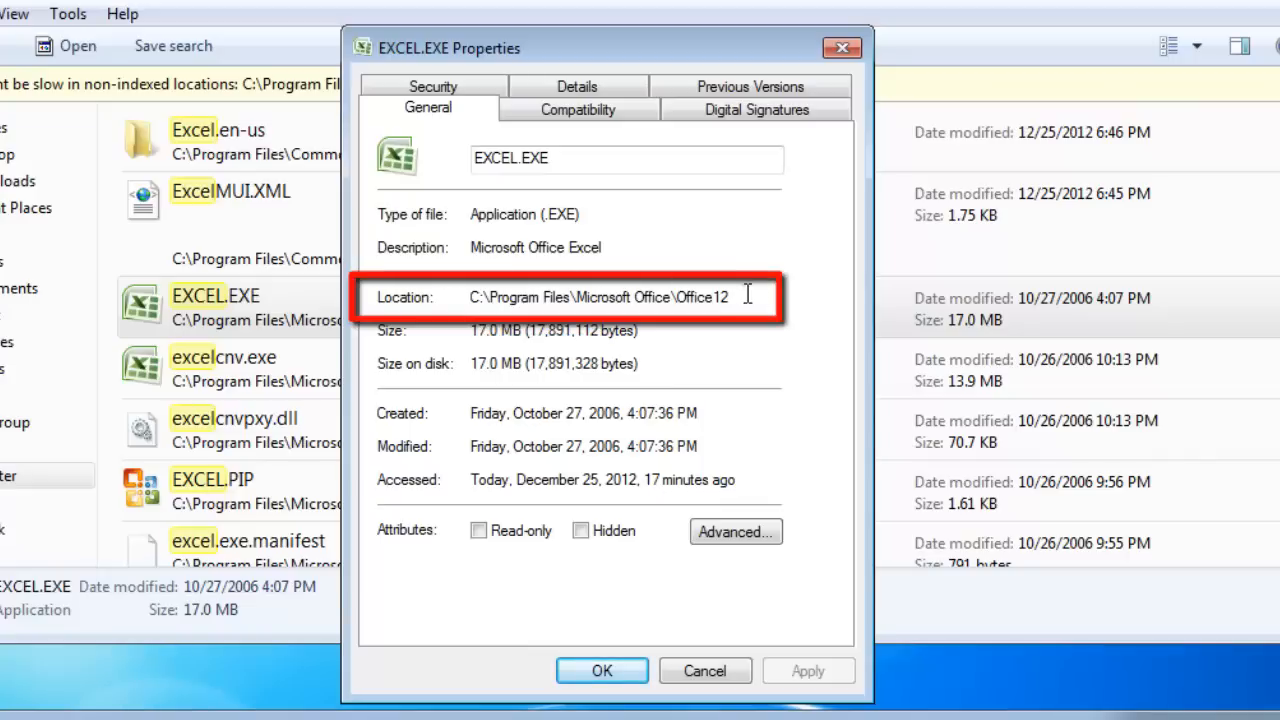
pyautogui.moveTo(732, 297); pyautogui.dragTo(468, 297)
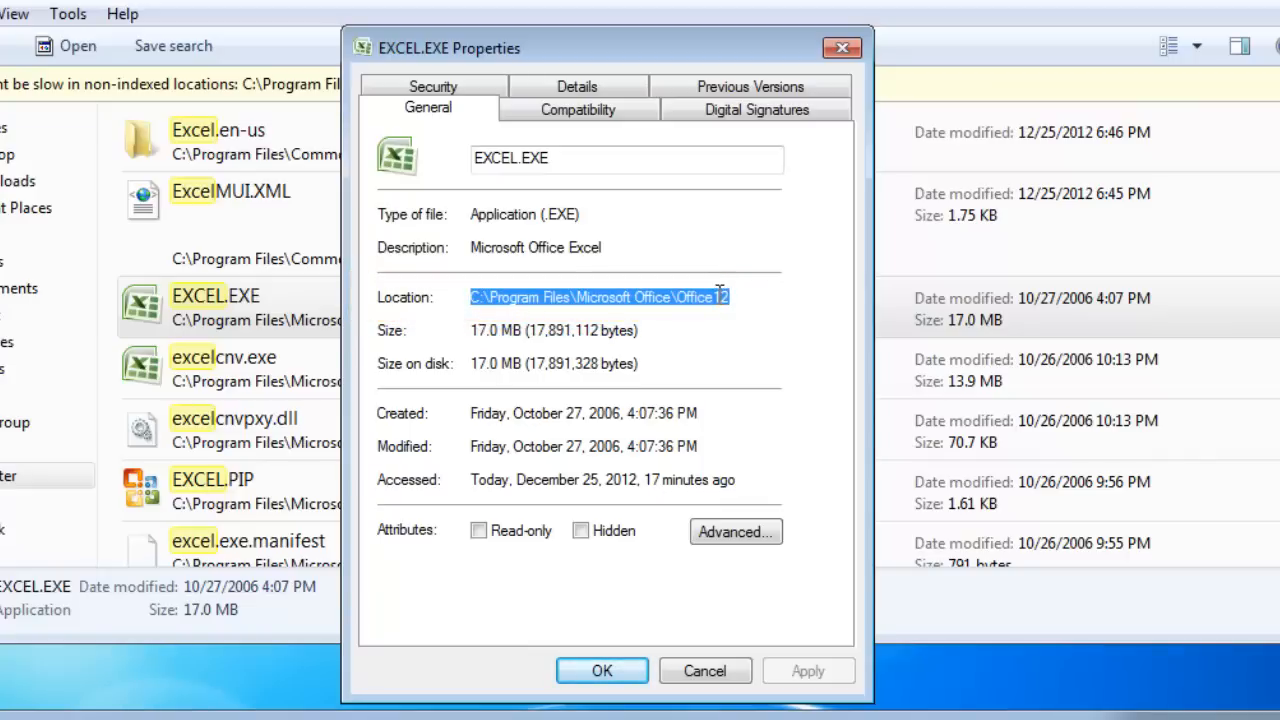
pyautogui.rightClick(720, 295)
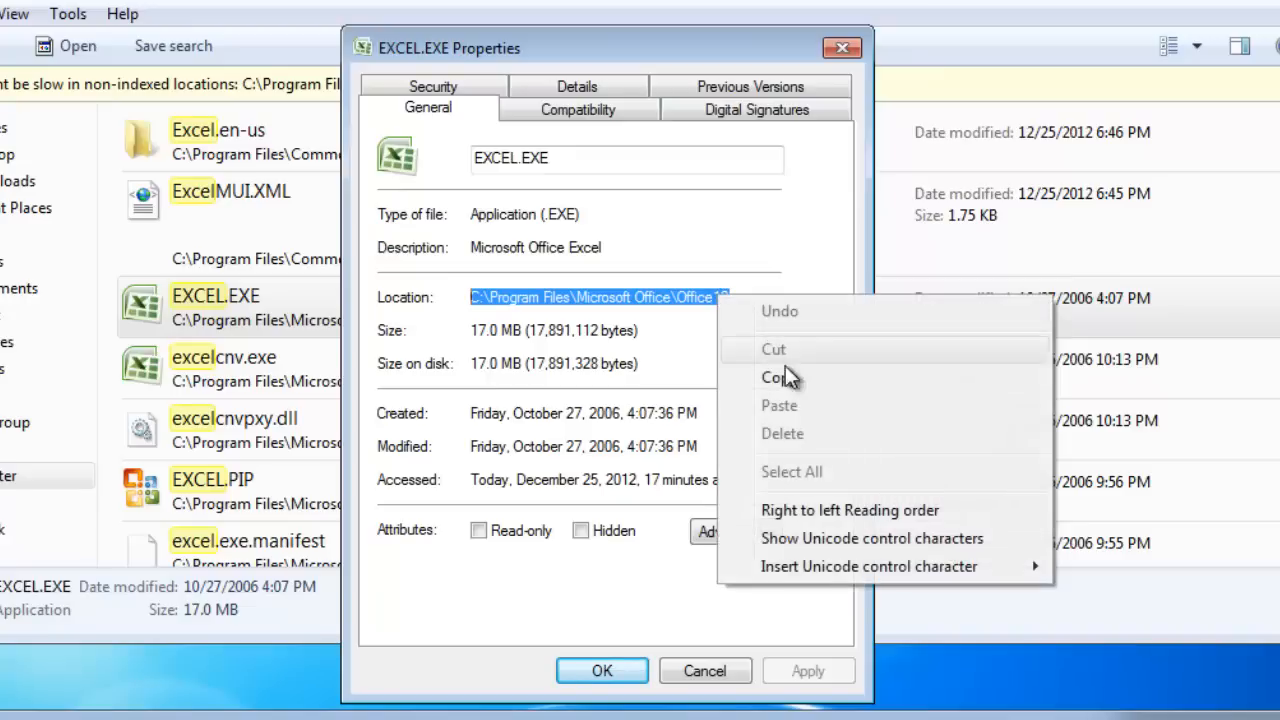
pyautogui.click(786, 374)
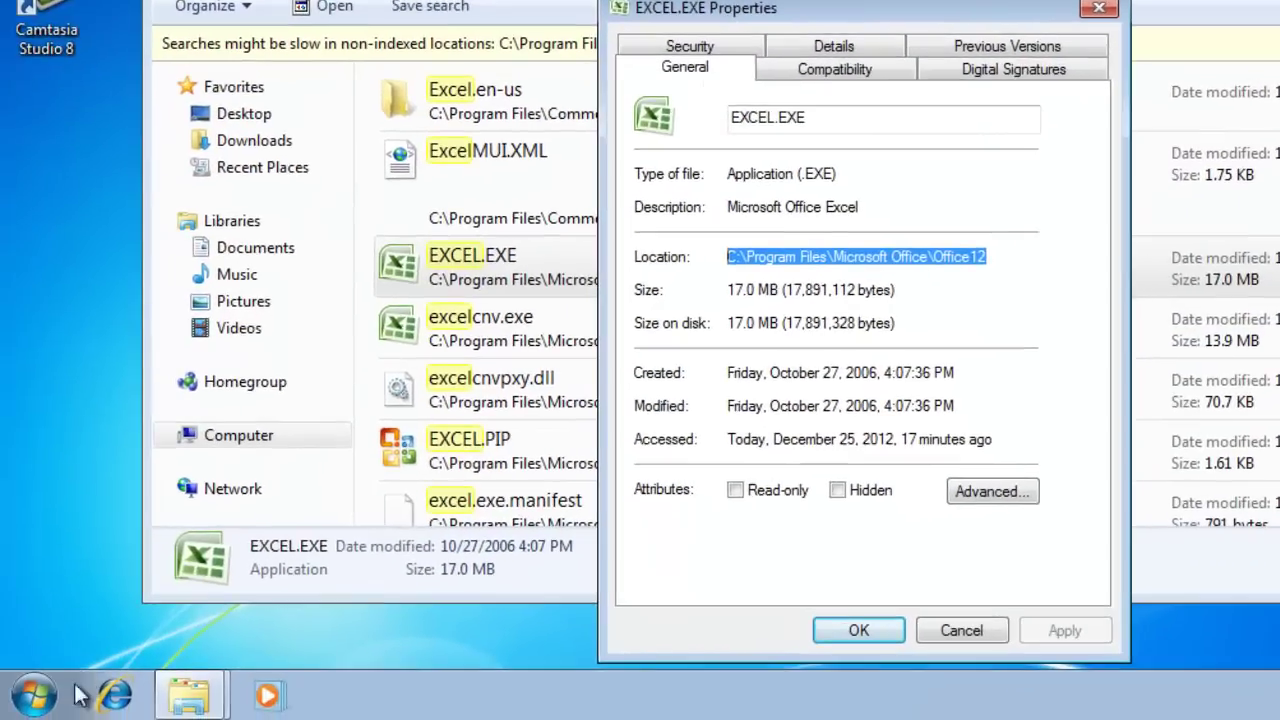
# Paste the Office12 path into Start menu search and append '\excel.exe /s'
pyautogui.click(33, 697)
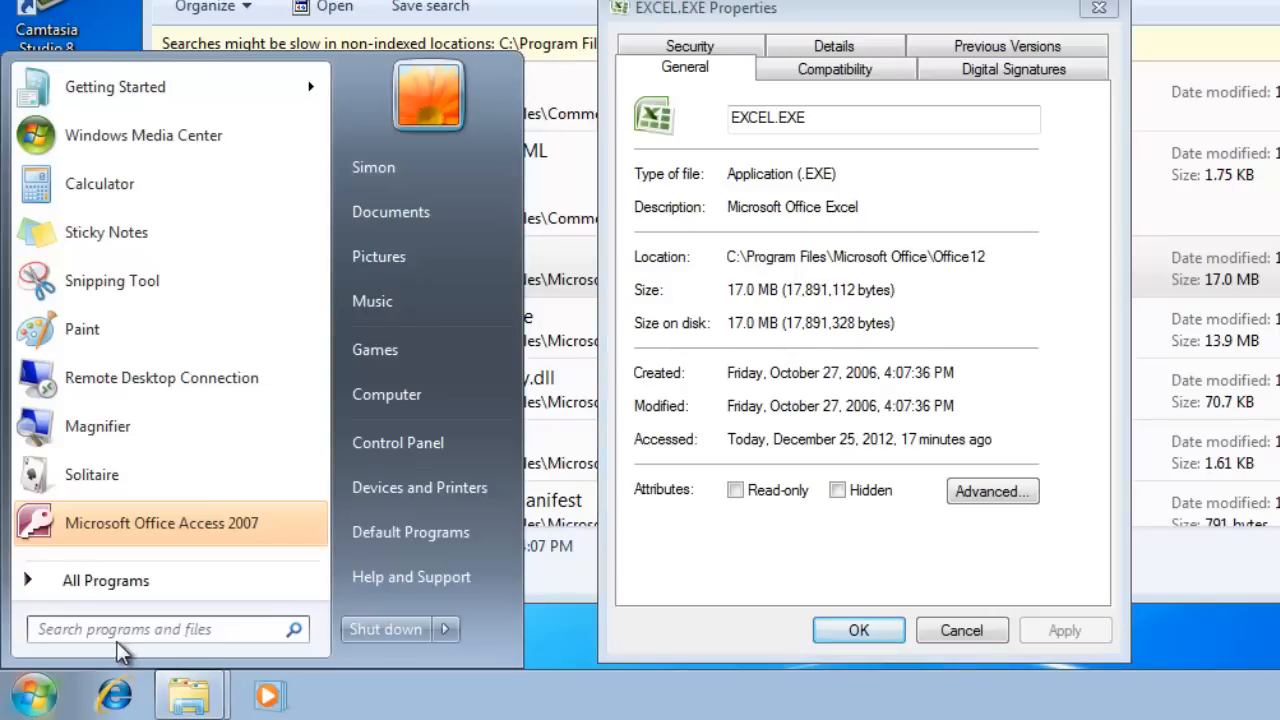
pyautogui.hotkey('ctrl', 'v')
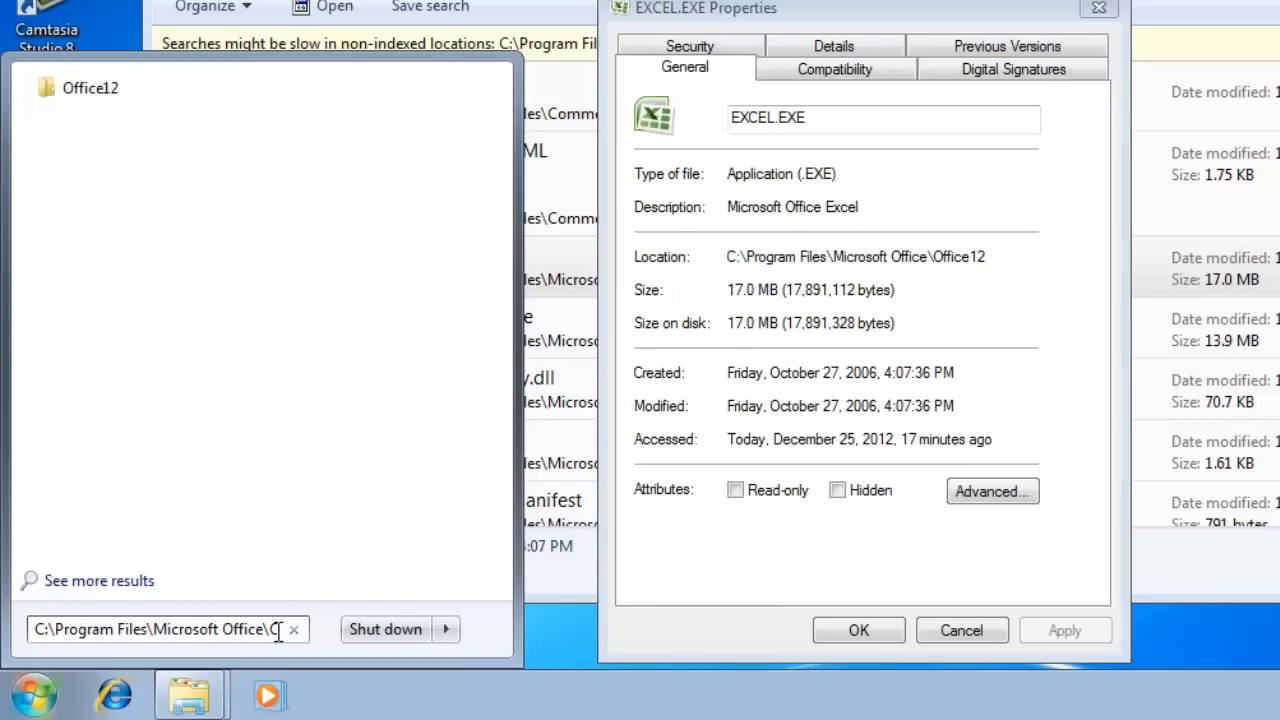
pyautogui.write('\\excel.e')
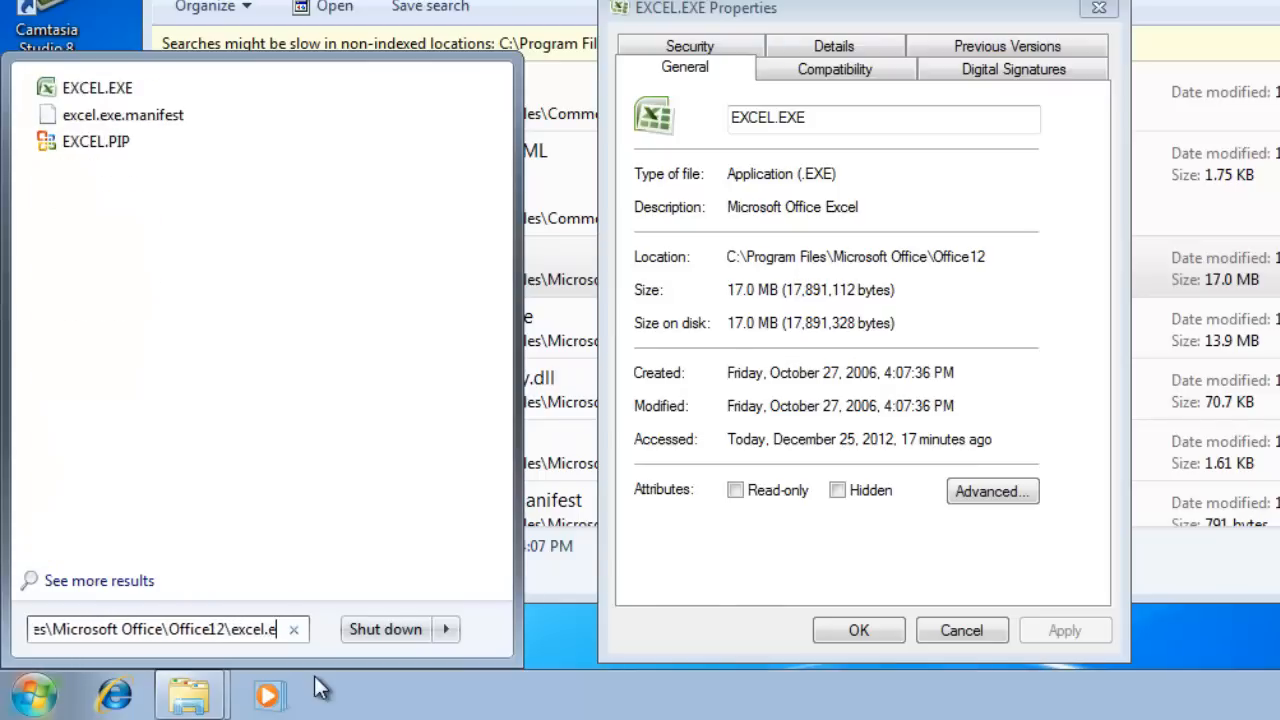
pyautogui.write('xe /s')
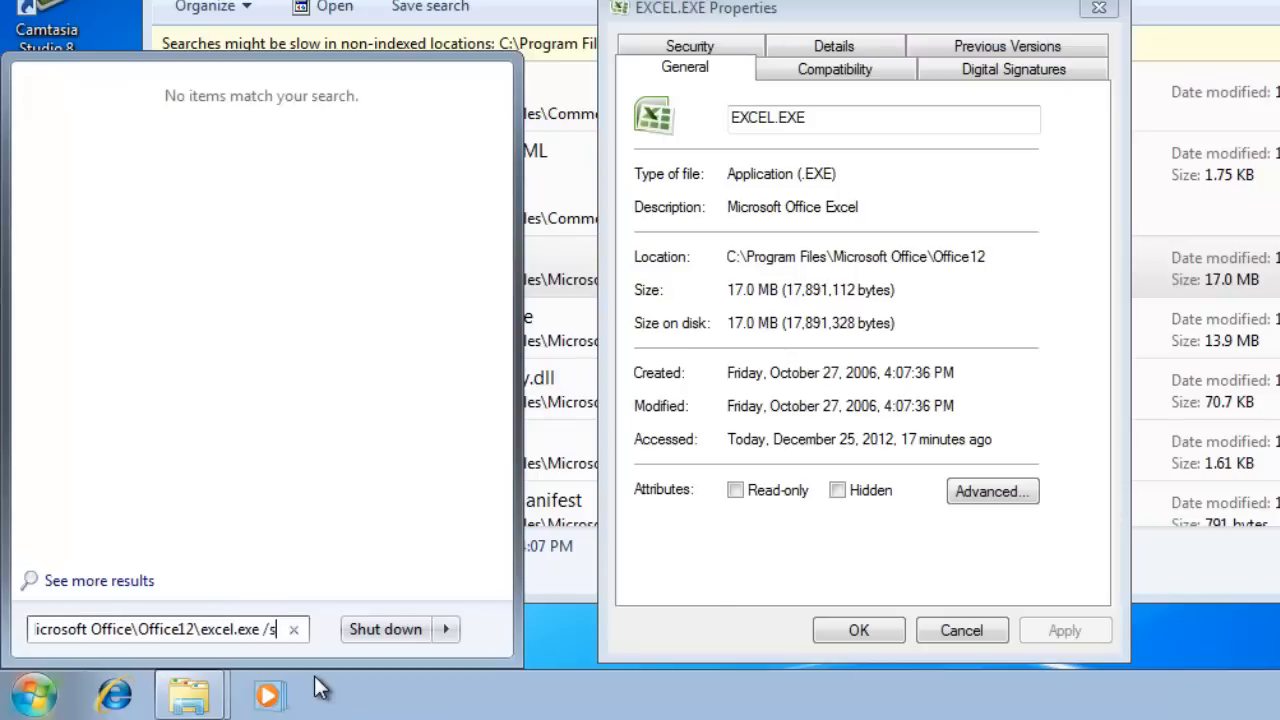
# Run the excel.exe /s command so Book1 opens in Excel 2007 Safe Mode
pyautogui.press('Return')
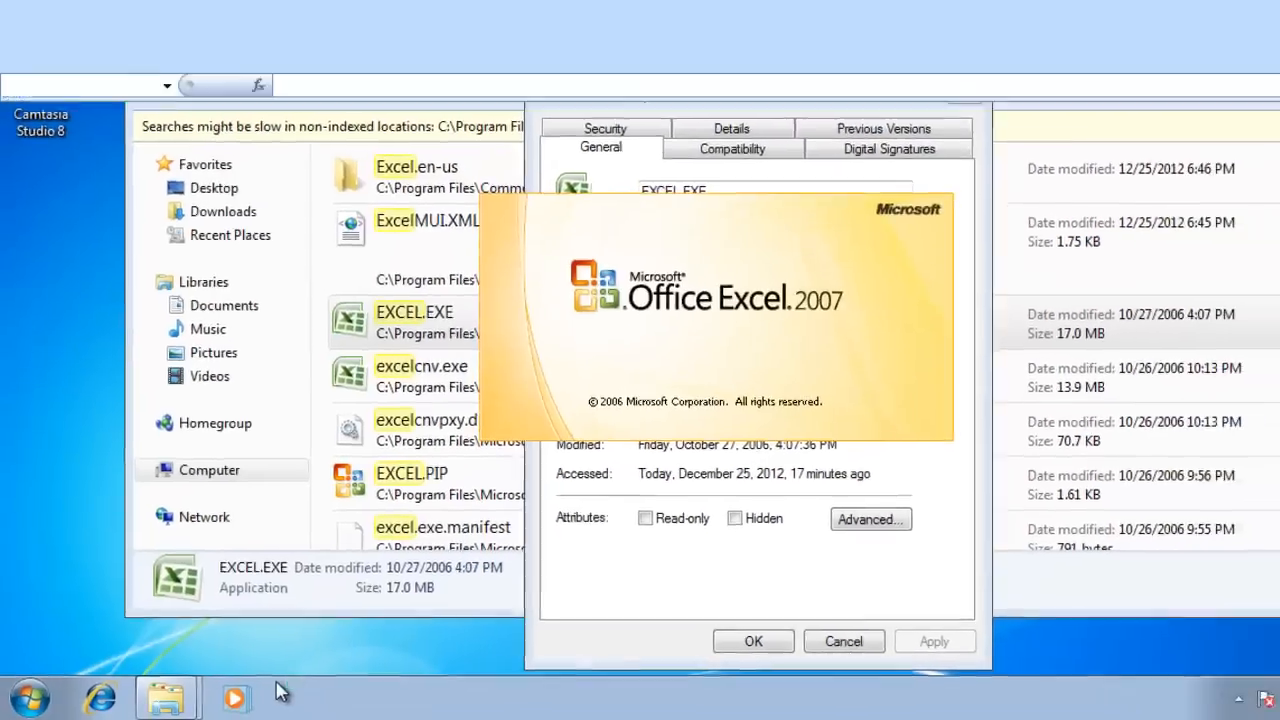